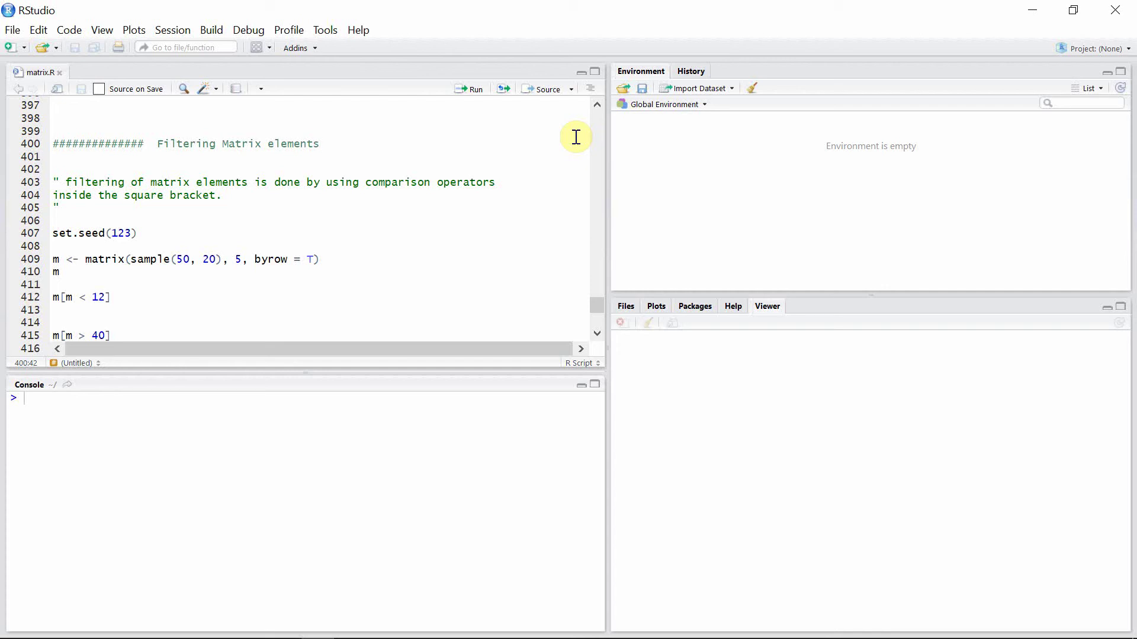
# Run set.seed(123), build the 5x4 integer matrix m and print it in the console.
pyautogui.click(328, 259)
pyautogui.click(150, 235)
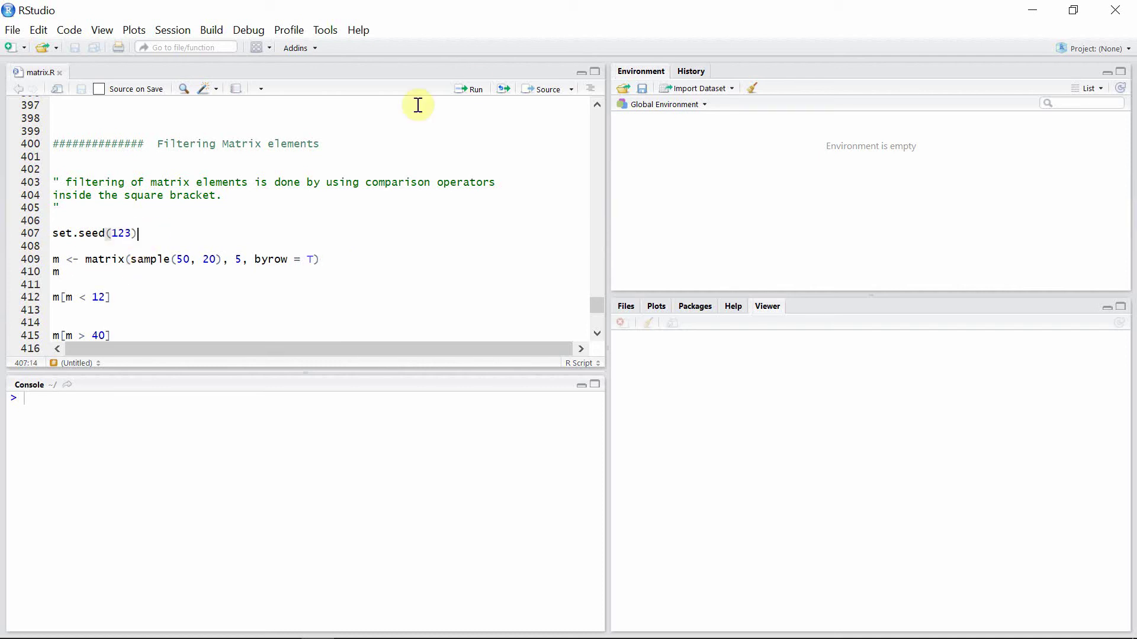
pyautogui.click(474, 92)
pyautogui.click(474, 92)
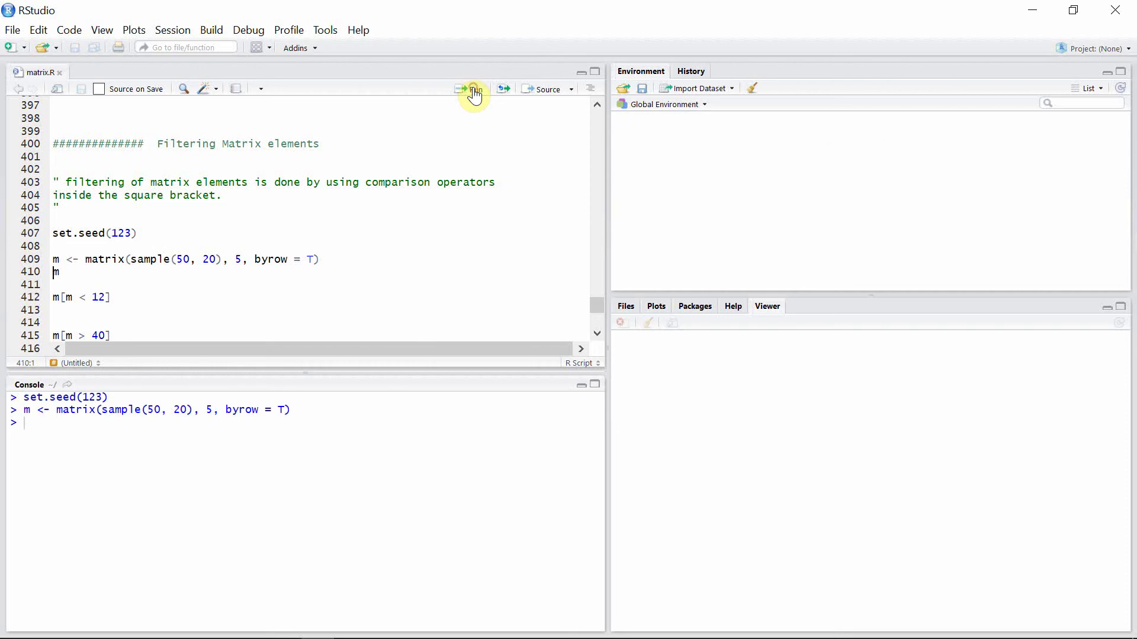
pyautogui.click(474, 92)
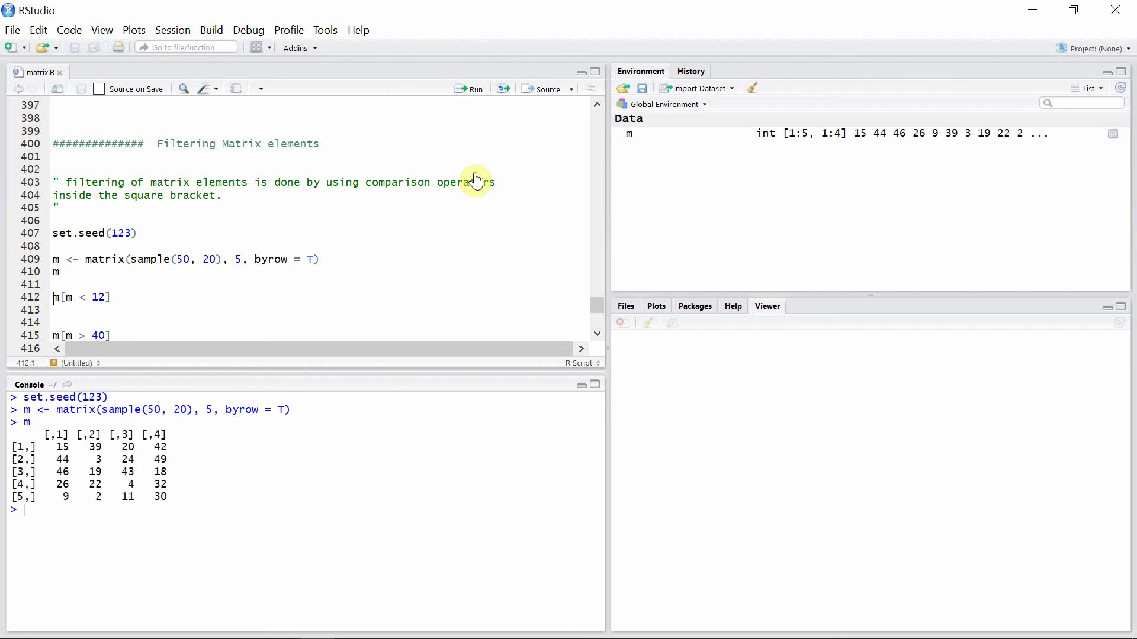
pyautogui.scroll(-1, 597, 329)
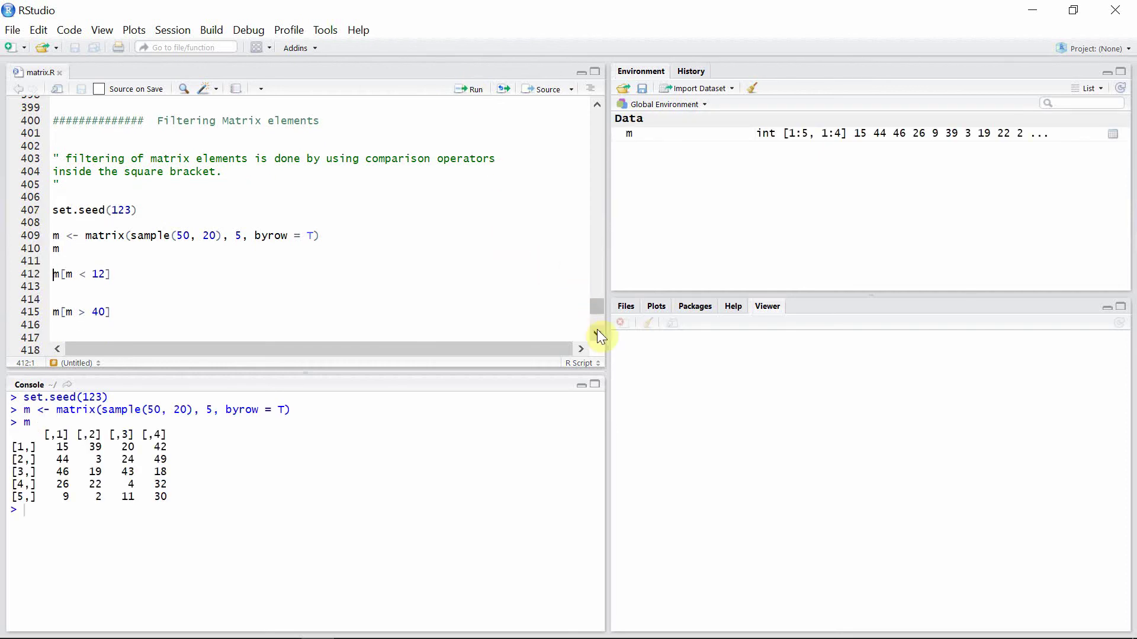
pyautogui.scroll(-1, 597, 329)
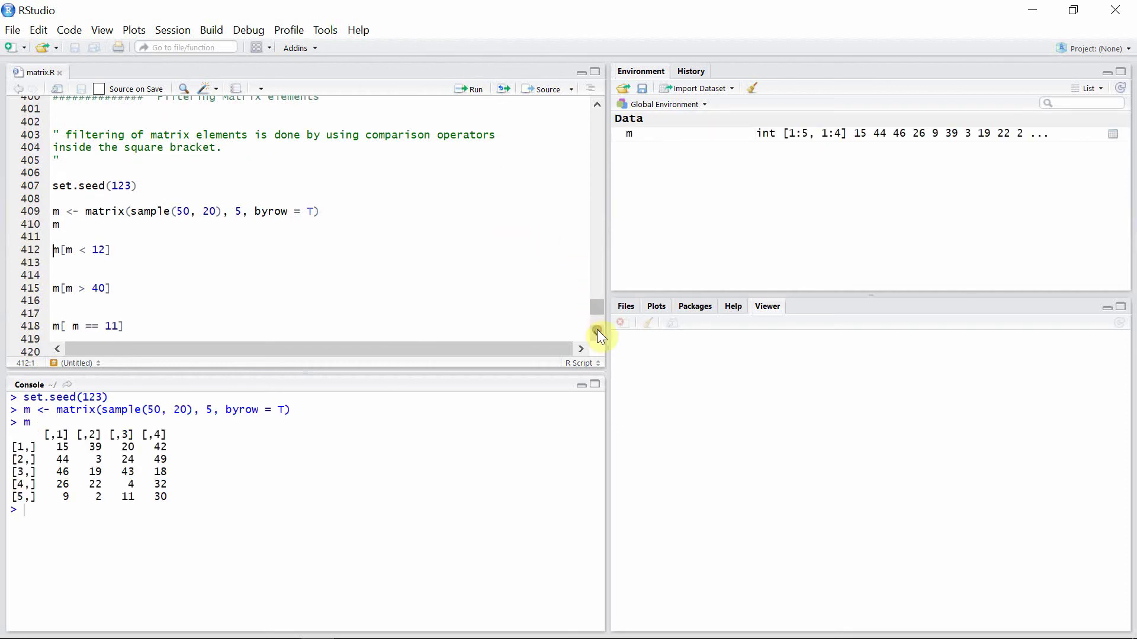
pyautogui.click(120, 251)
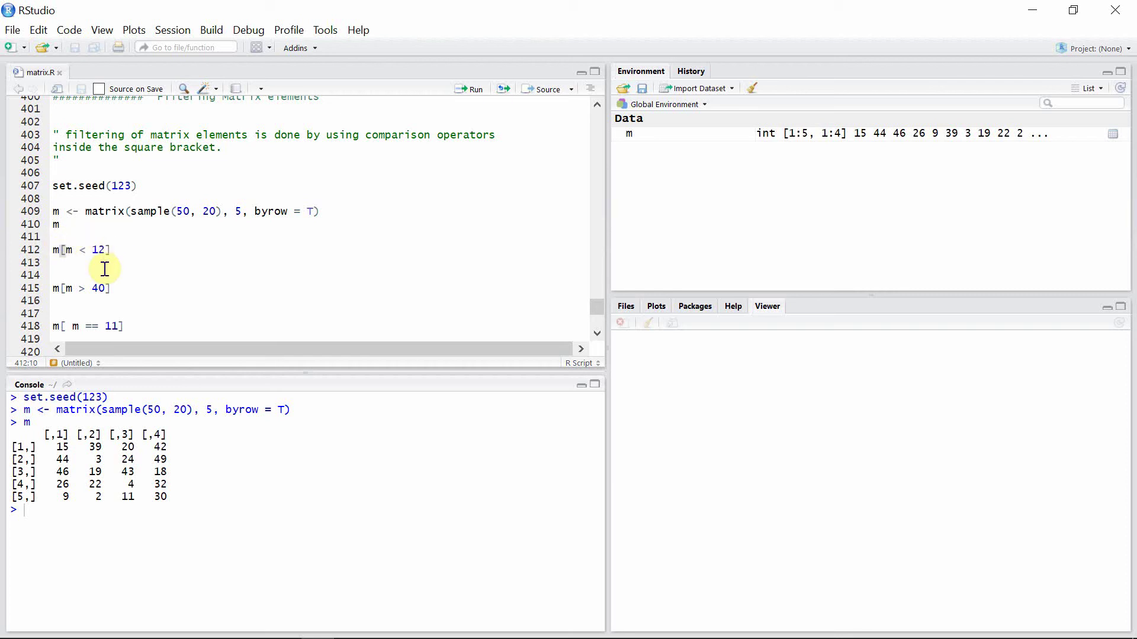
pyautogui.click(474, 90)
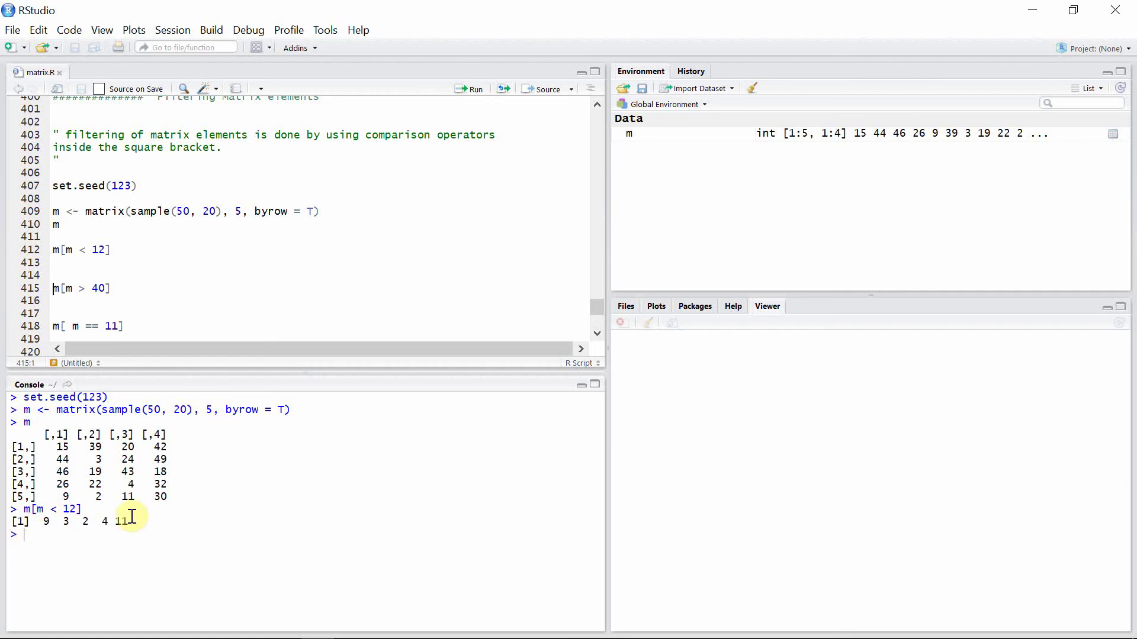
pyautogui.click(118, 288)
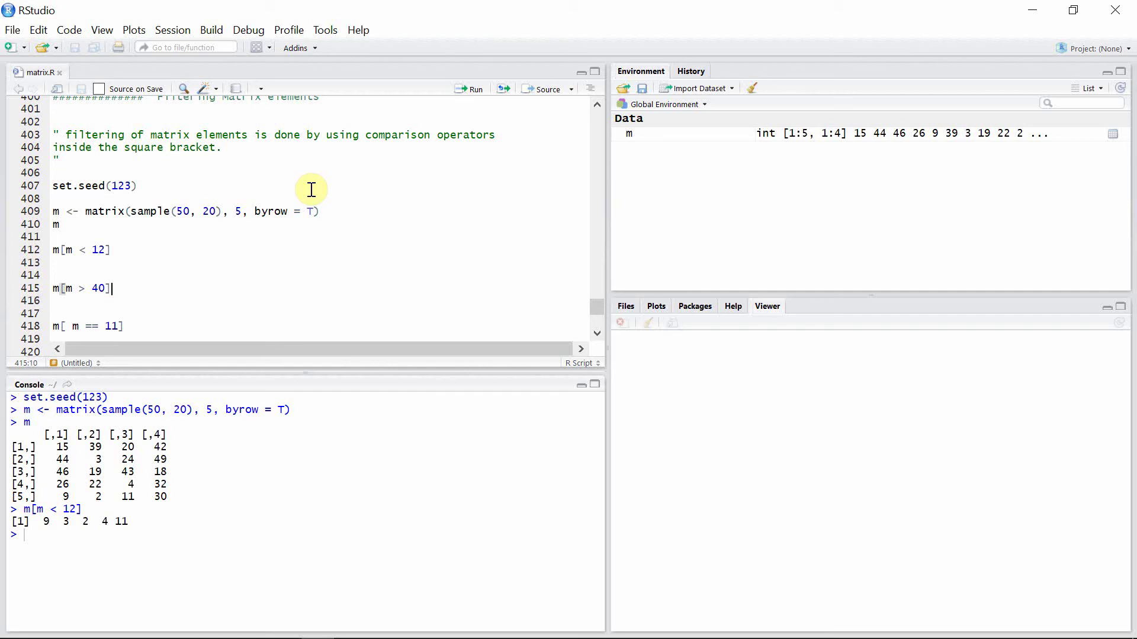
pyautogui.click(471, 90)
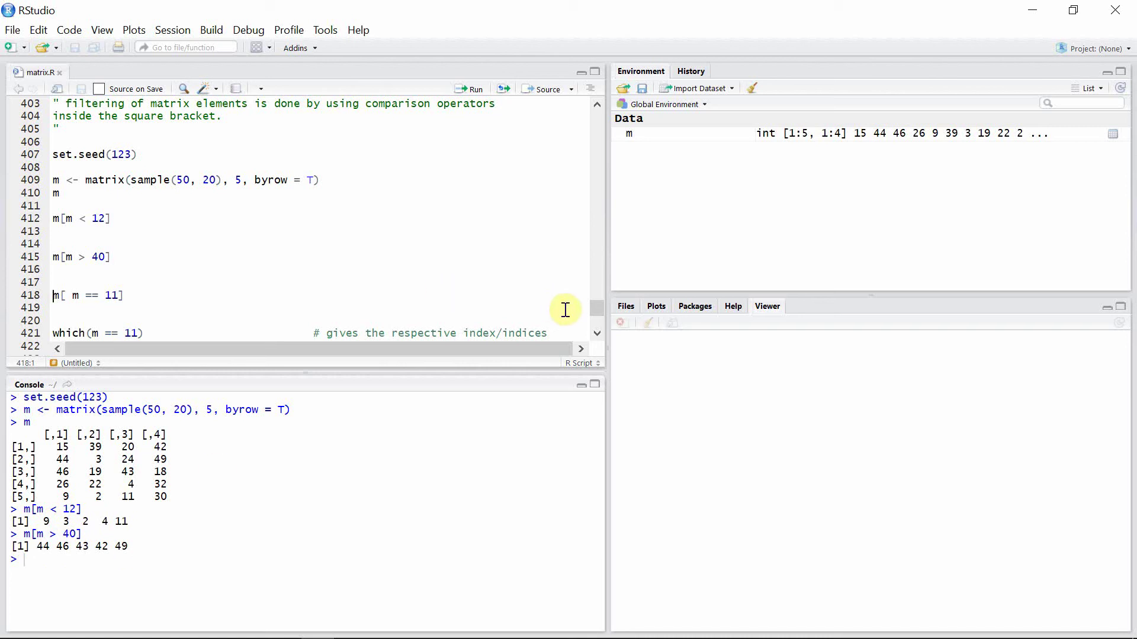
# Run m[m == 11], returning 11, then which(m == 11), returning index 15.
pyautogui.click(596, 332)
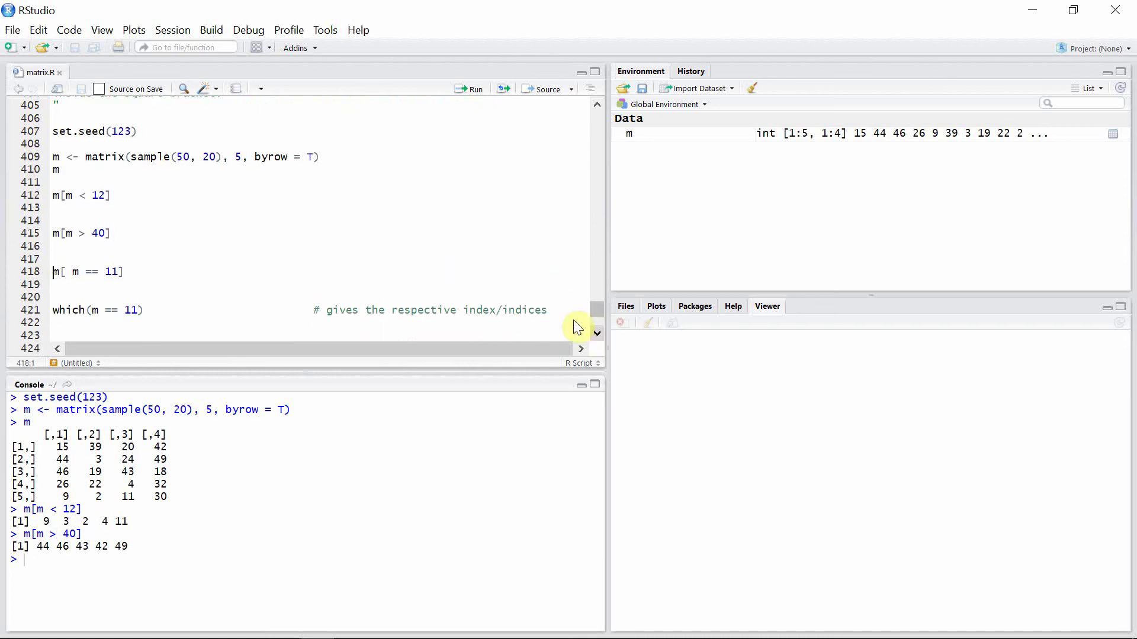
pyautogui.click(128, 271)
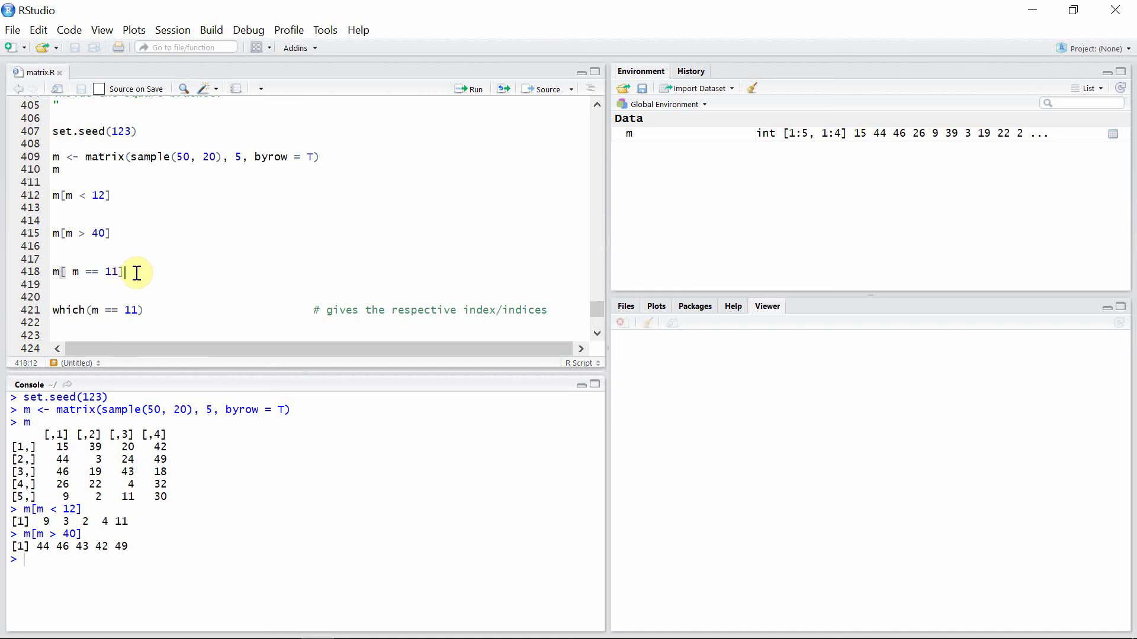
pyautogui.click(464, 94)
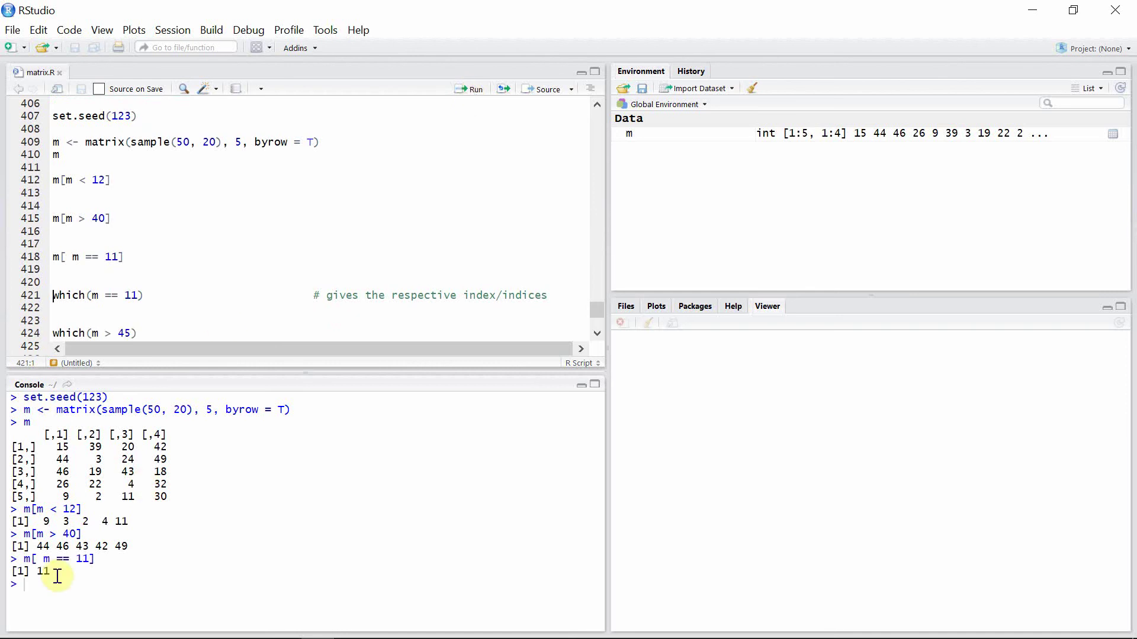
pyautogui.click(154, 295)
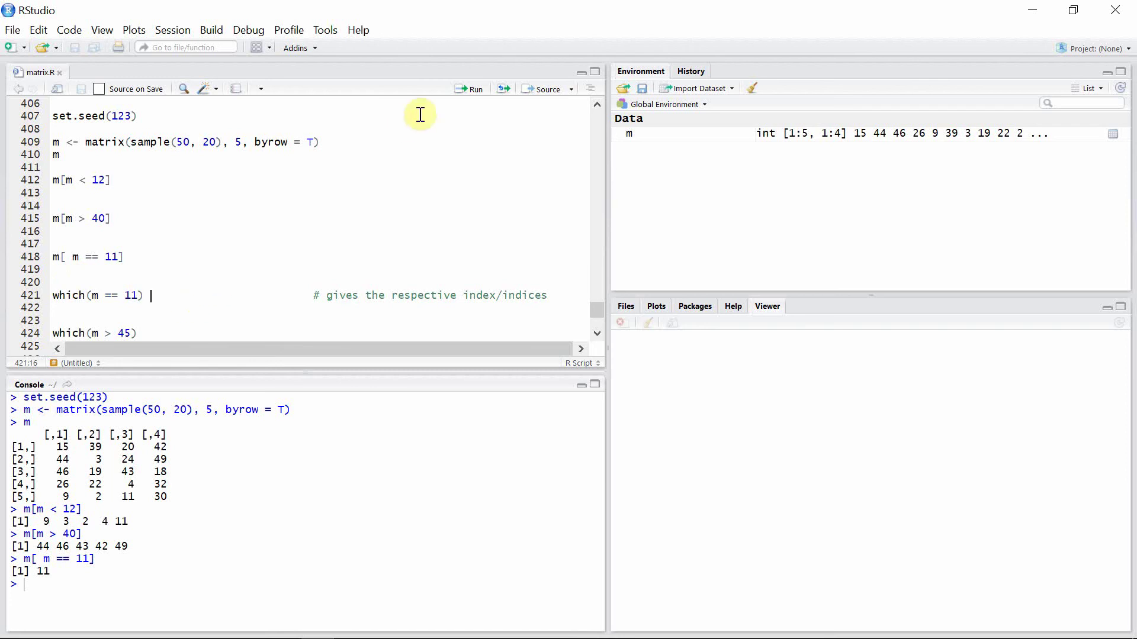
pyautogui.click(471, 90)
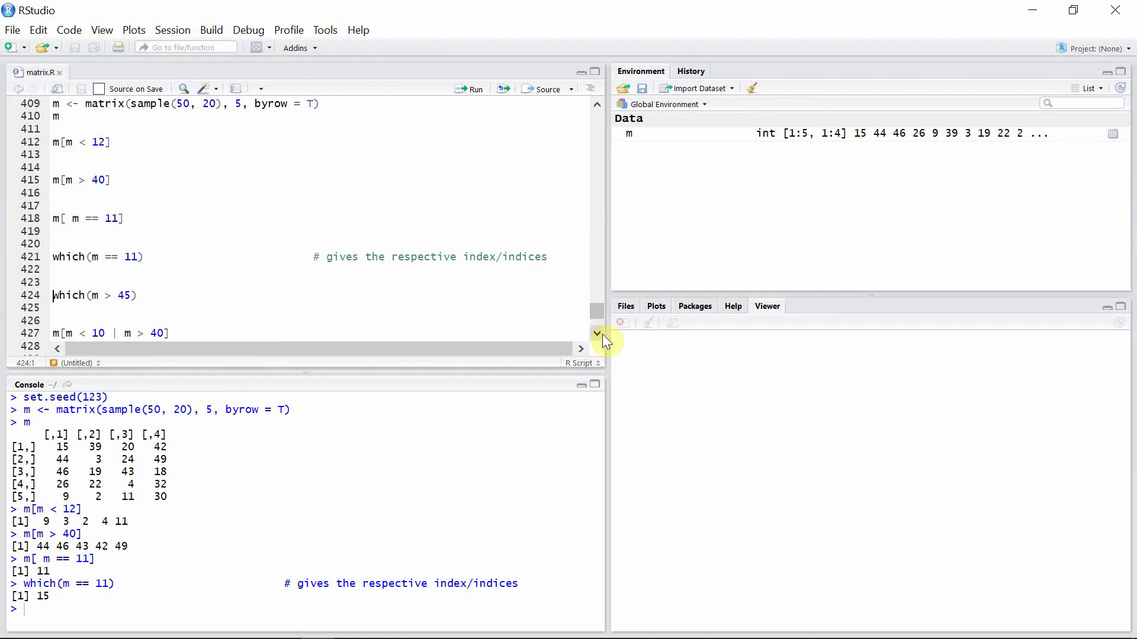
pyautogui.click(602, 335)
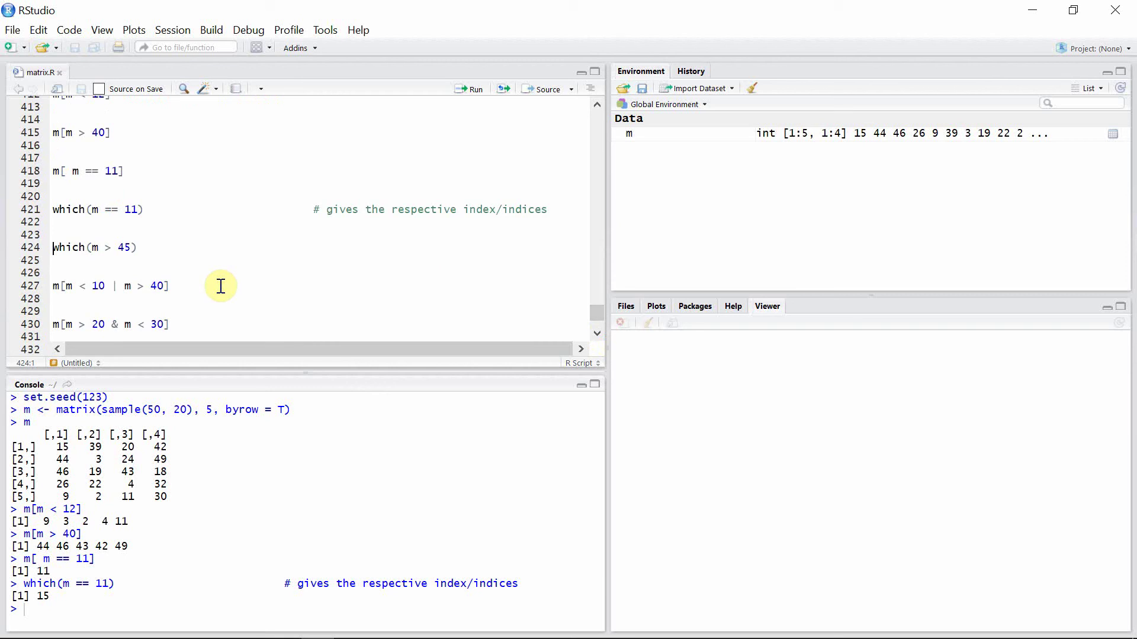
pyautogui.click(182, 284)
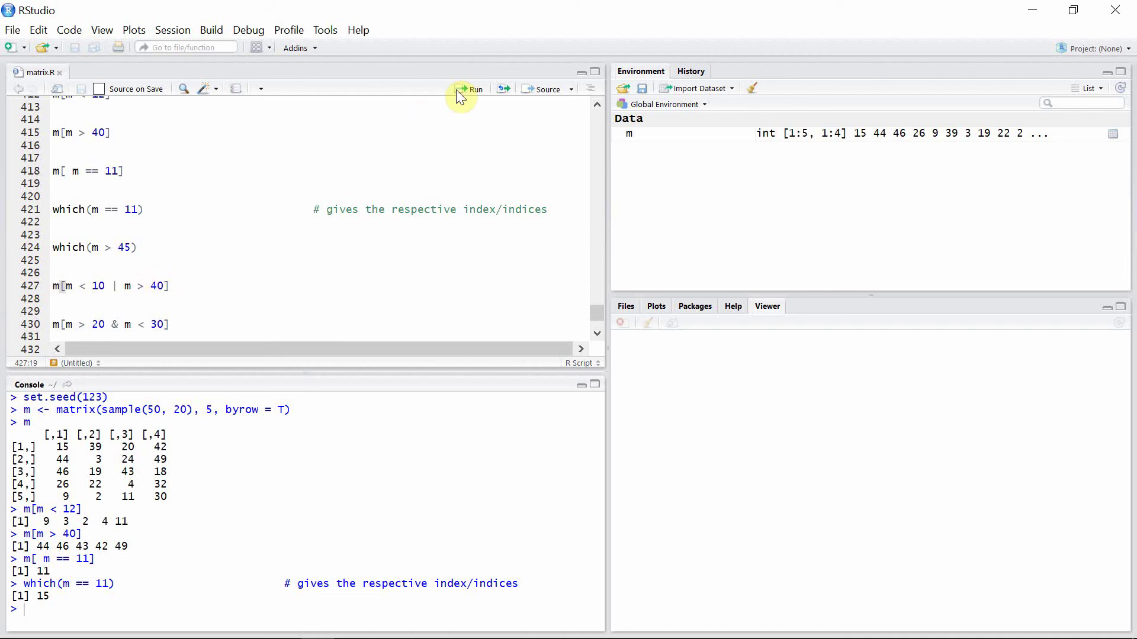
pyautogui.click(471, 90)
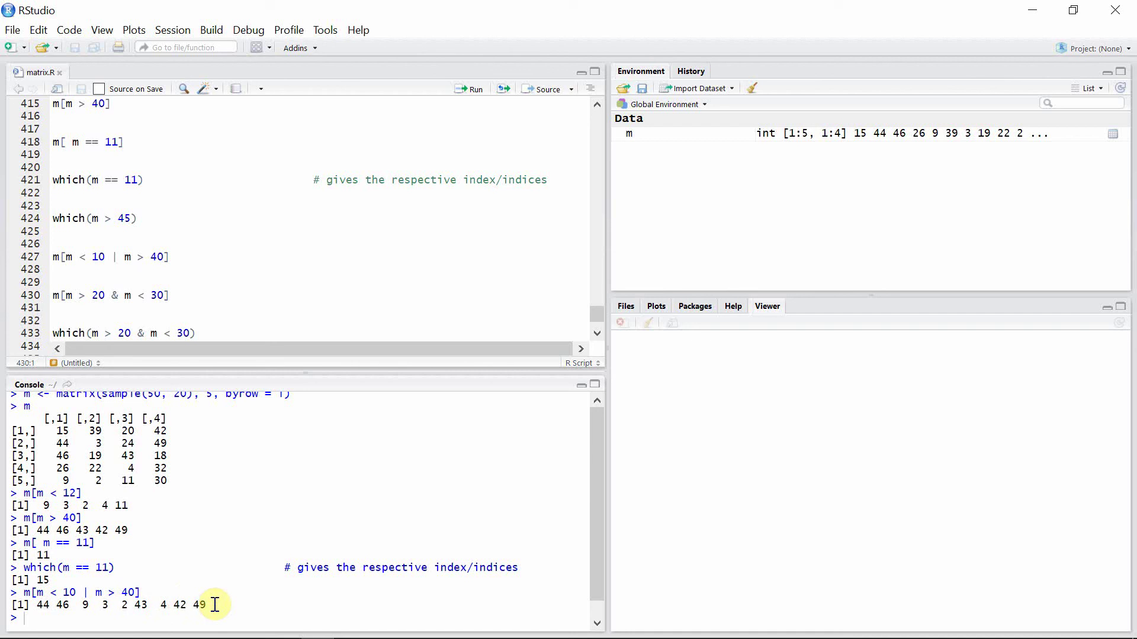
# Run m[m > 20 & m < 30] to get 26 22 24.
pyautogui.click(175, 295)
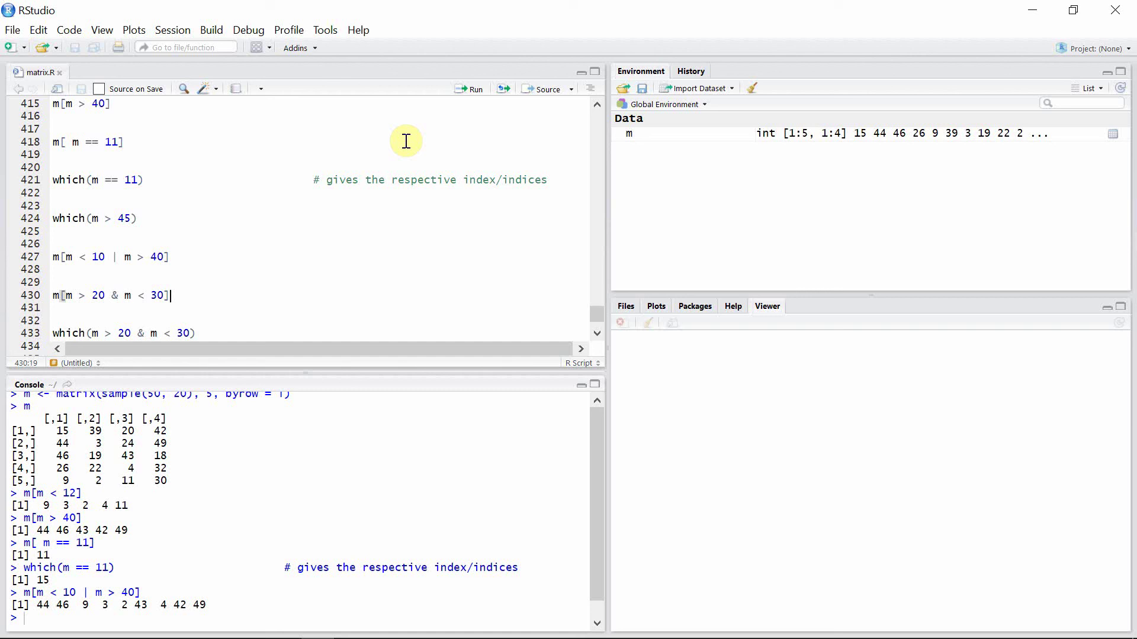
pyautogui.click(470, 90)
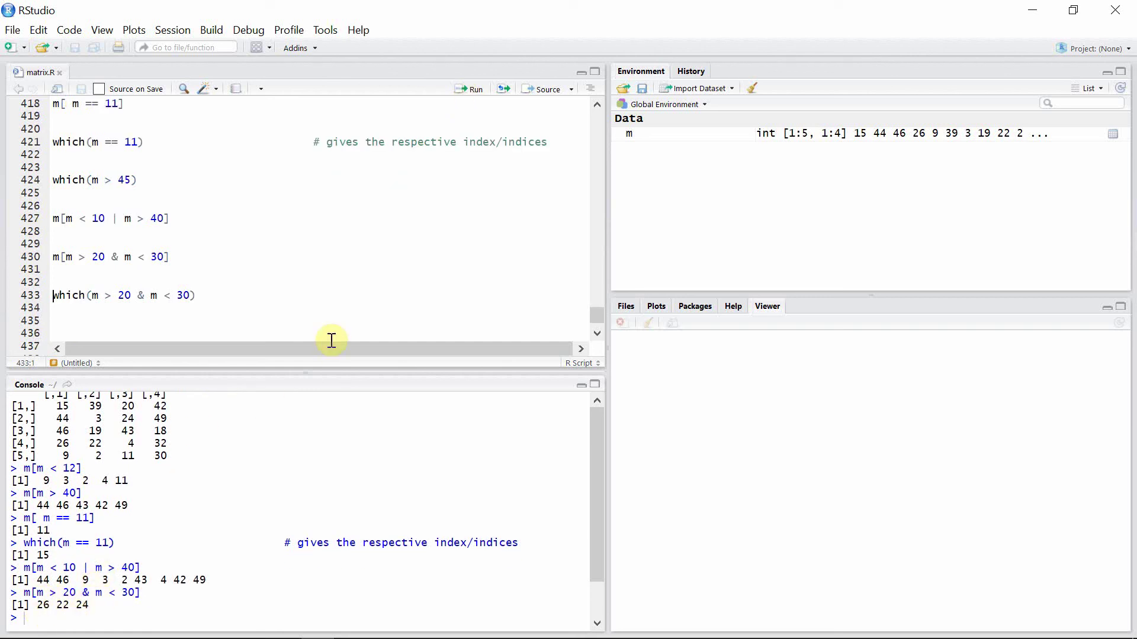
# Run which(m > 20 & m < 30) to get indices 4, 9 and 12.
pyautogui.click(206, 296)
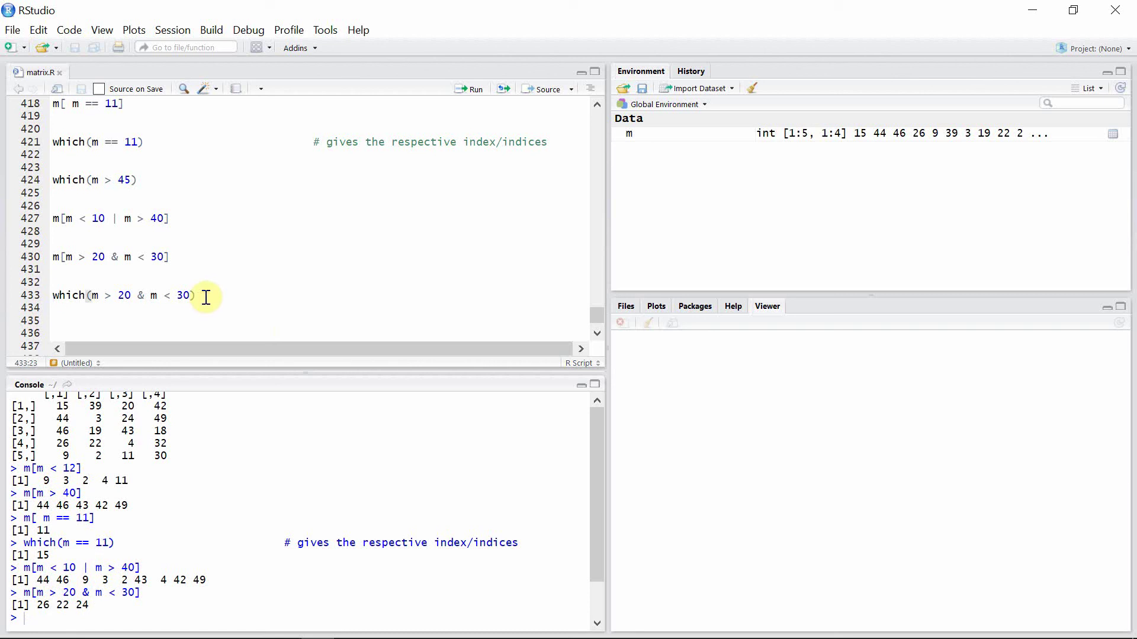
pyautogui.click(466, 89)
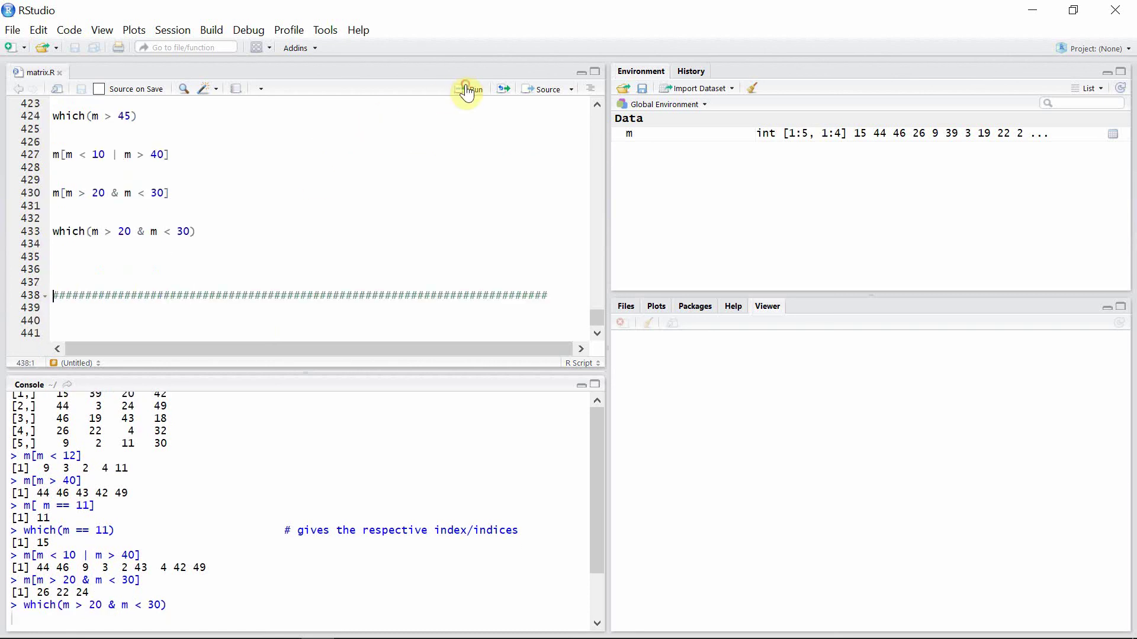